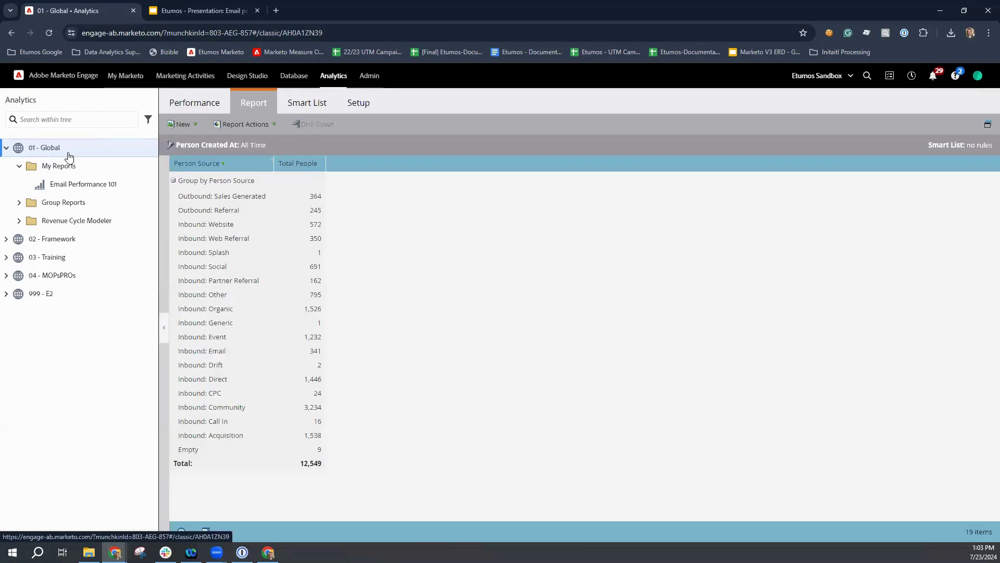
# - Save a copy of the report into Analytics (Private), folder My Reports
pyautogui.click(65, 151)
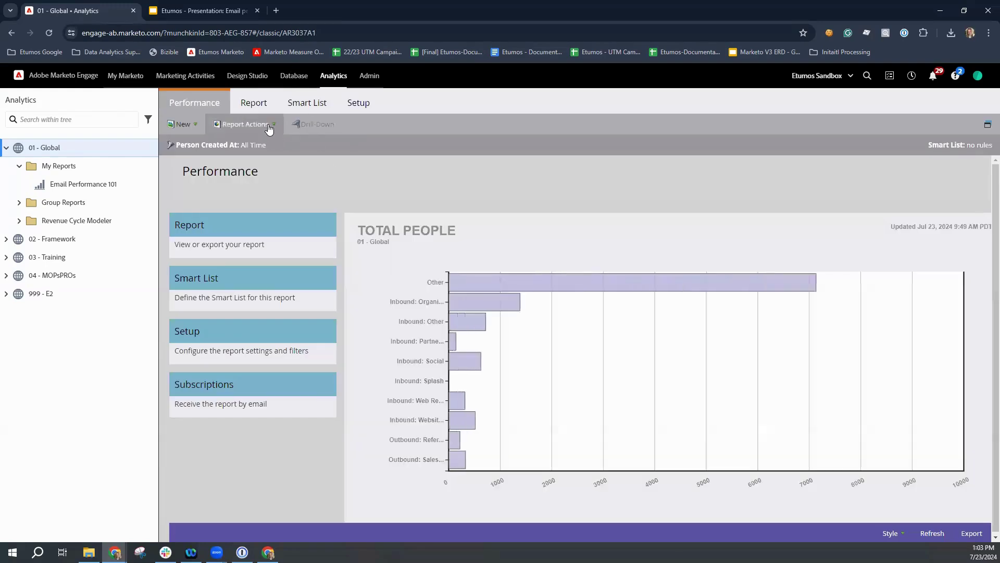
pyautogui.click(269, 129)
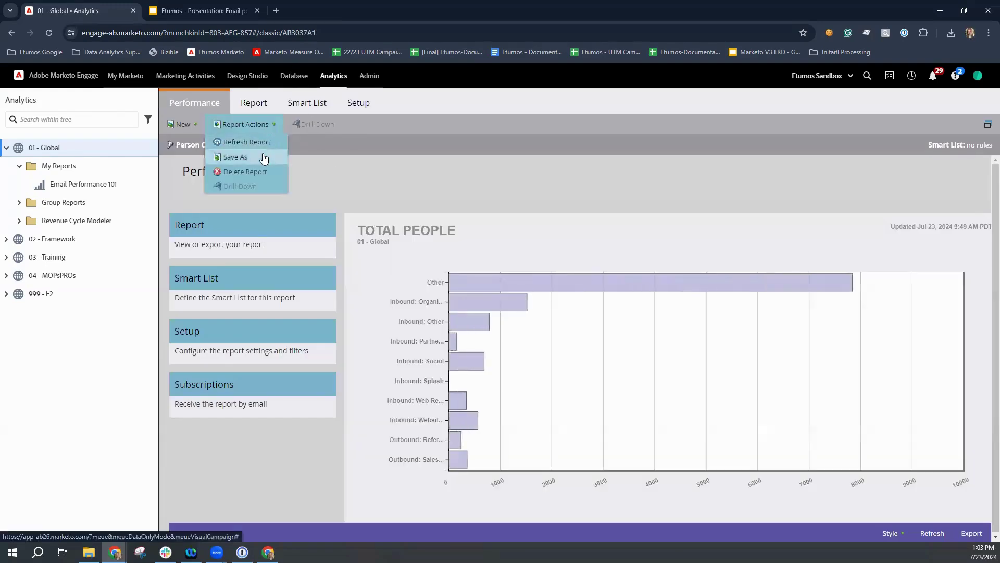
pyautogui.click(261, 157)
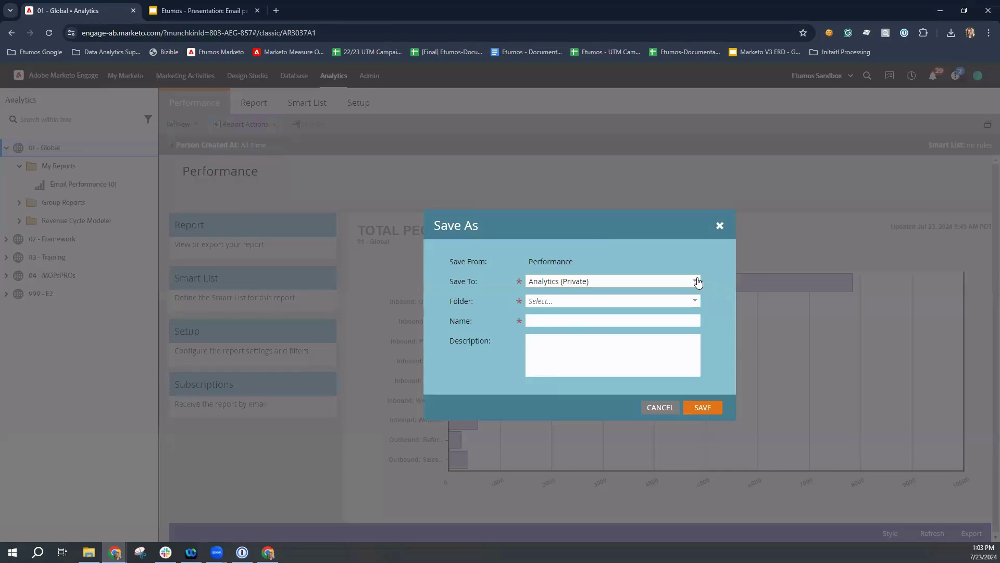
pyautogui.click(698, 283)
pyautogui.click(696, 308)
pyautogui.click(657, 302)
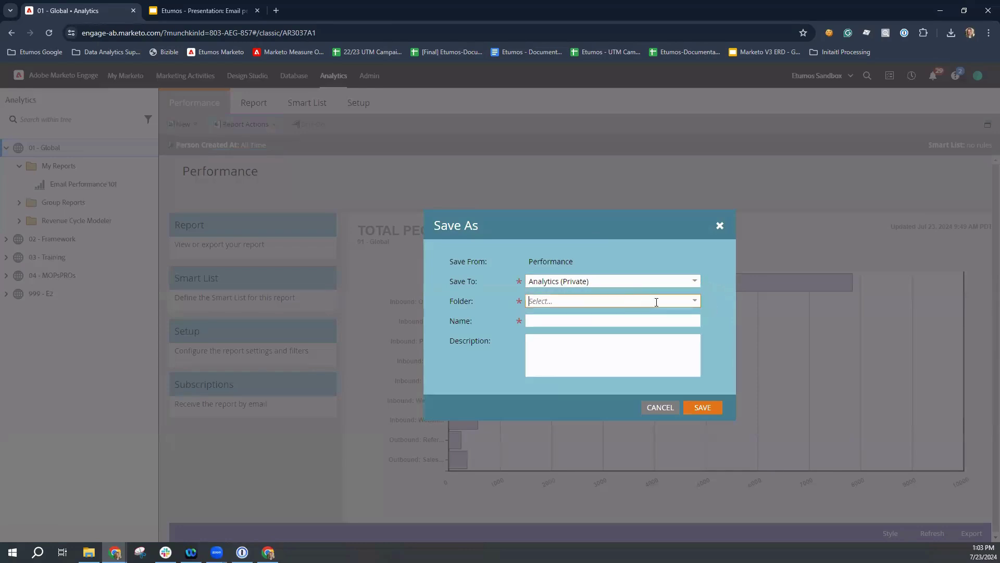
pyautogui.click(694, 301)
pyautogui.click(572, 318)
# - Name the copy 'Person Performance' with description 'understanding how sources are driving persons for creation'
pyautogui.click(579, 320)
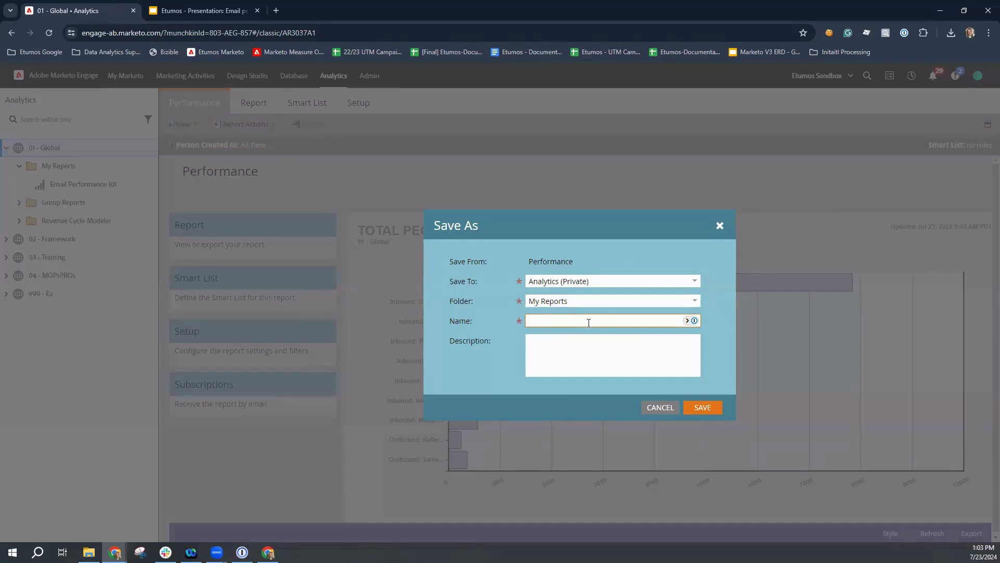
pyautogui.write('Person Performance')
pyautogui.press('Tab')
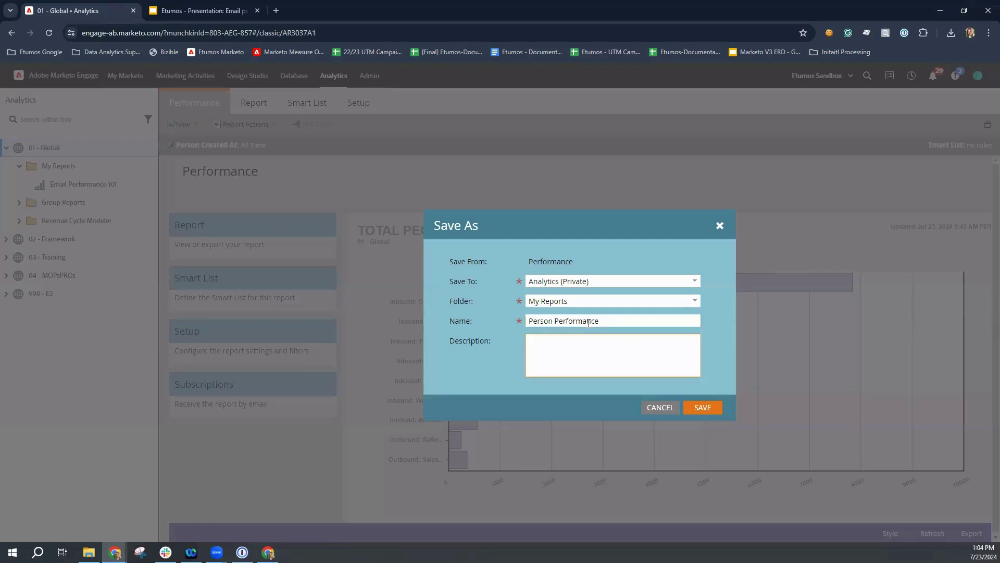
pyautogui.write('understanding how sources are driving persons for c')
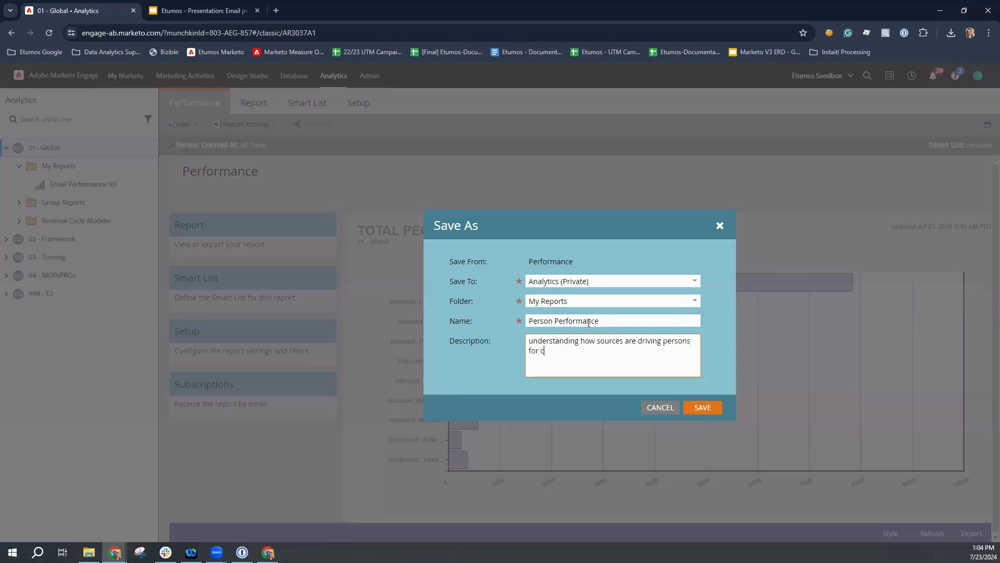
pyautogui.write('reation')
# - Save Person Performance to My Reports and view its Setup, grouped by Person Source
pyautogui.click(692, 408)
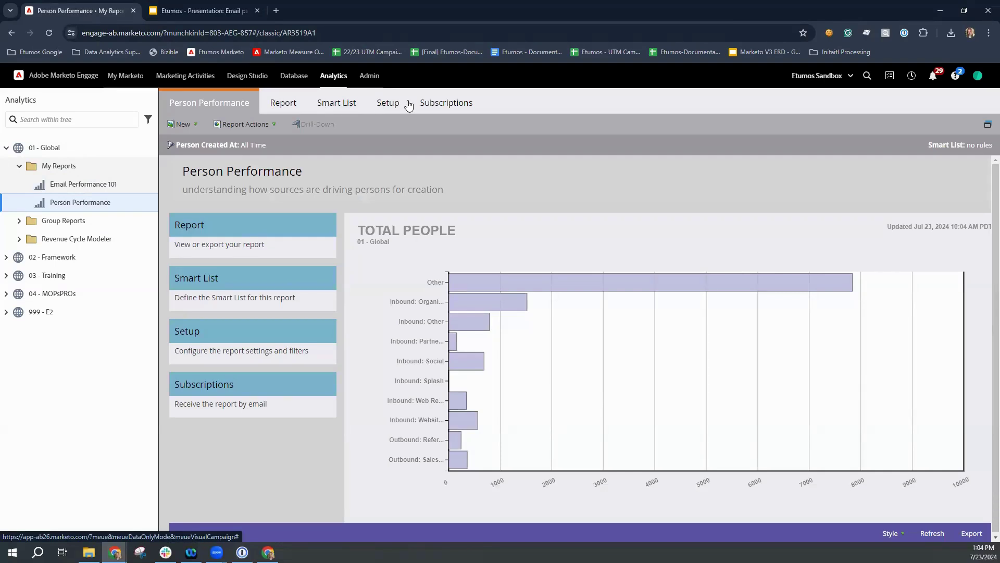
pyautogui.click(382, 105)
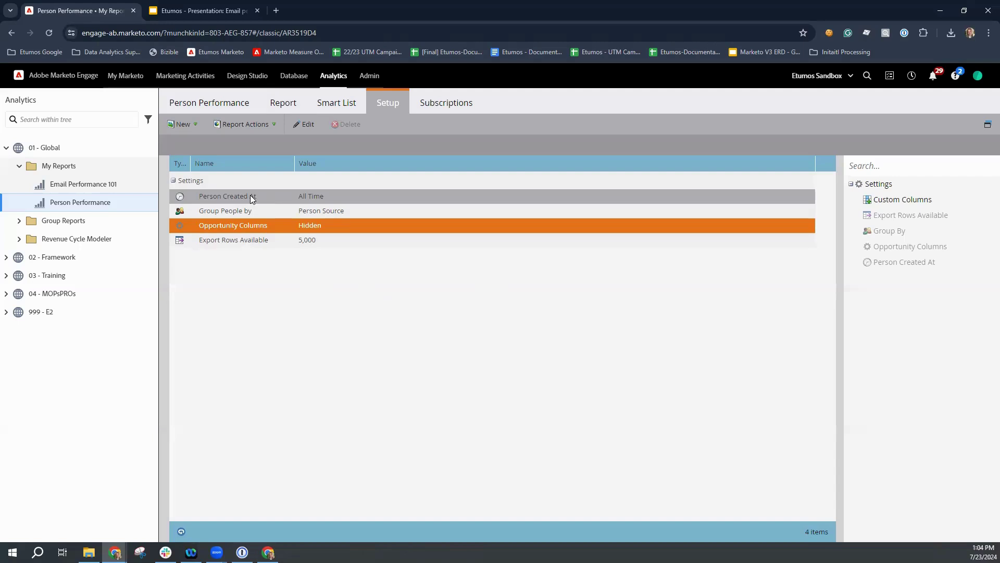
pyautogui.doubleClick(250, 195)
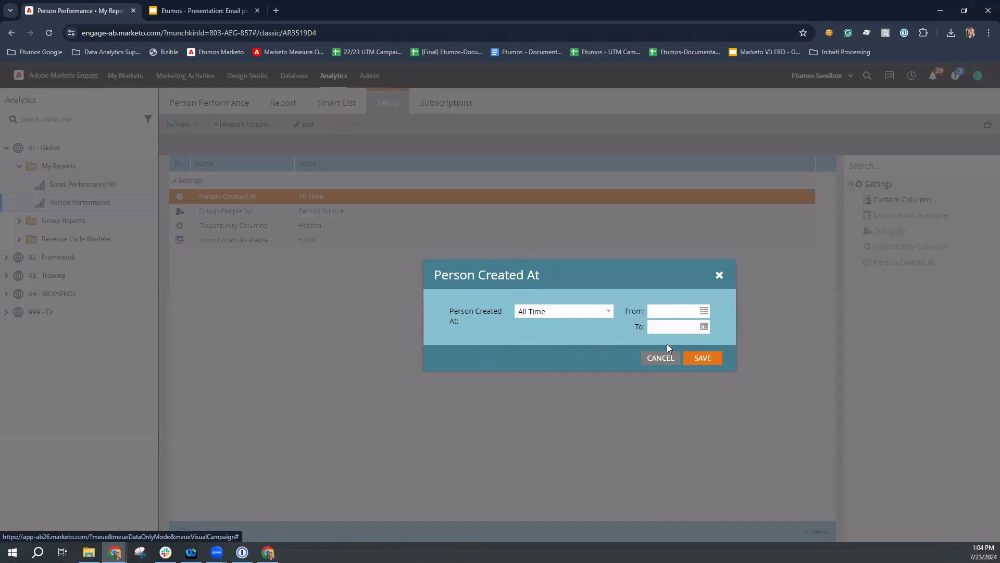
pyautogui.click(695, 359)
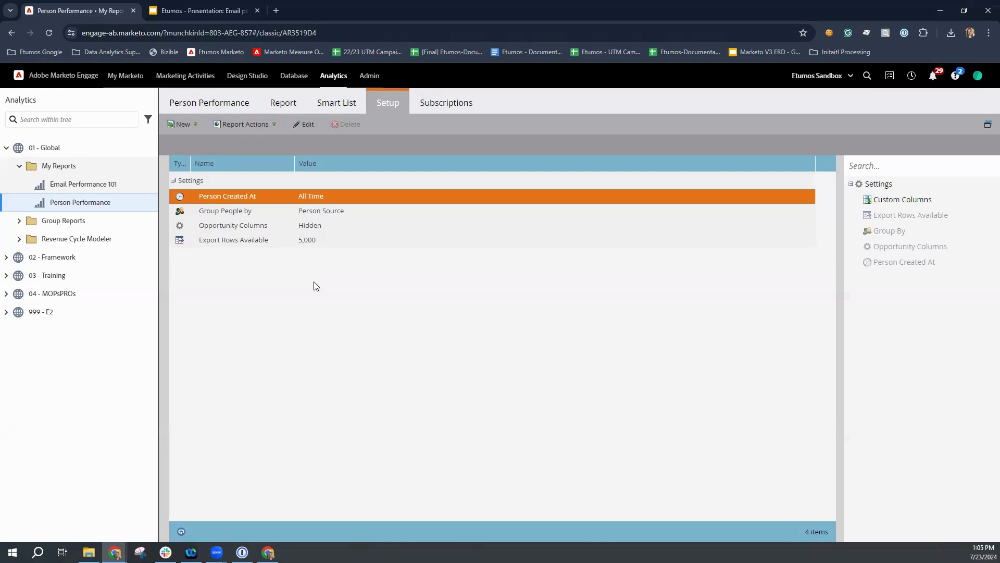
pyautogui.click(318, 209)
pyautogui.click(317, 208)
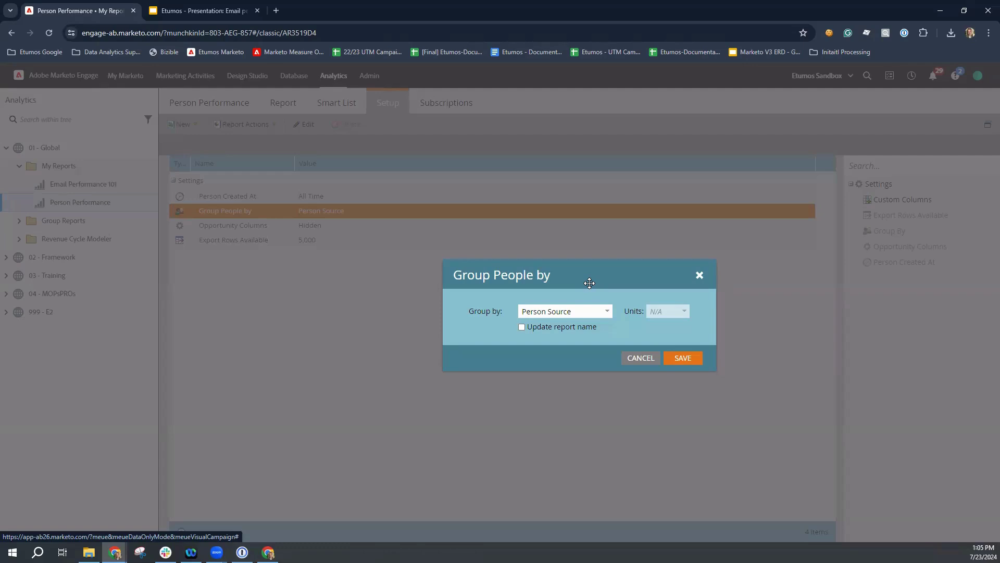
pyautogui.click(606, 311)
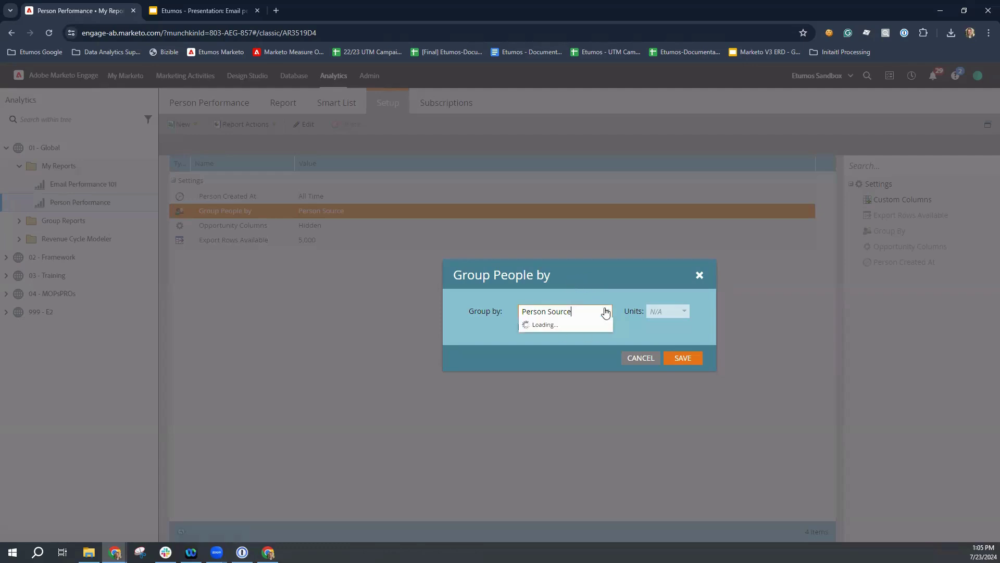
pyautogui.click(472, 328)
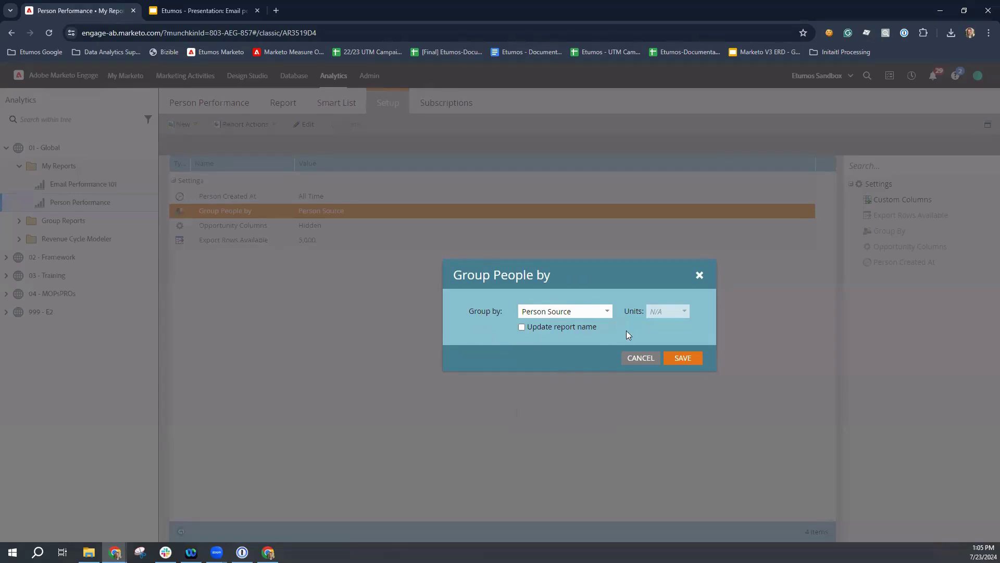
pyautogui.click(689, 359)
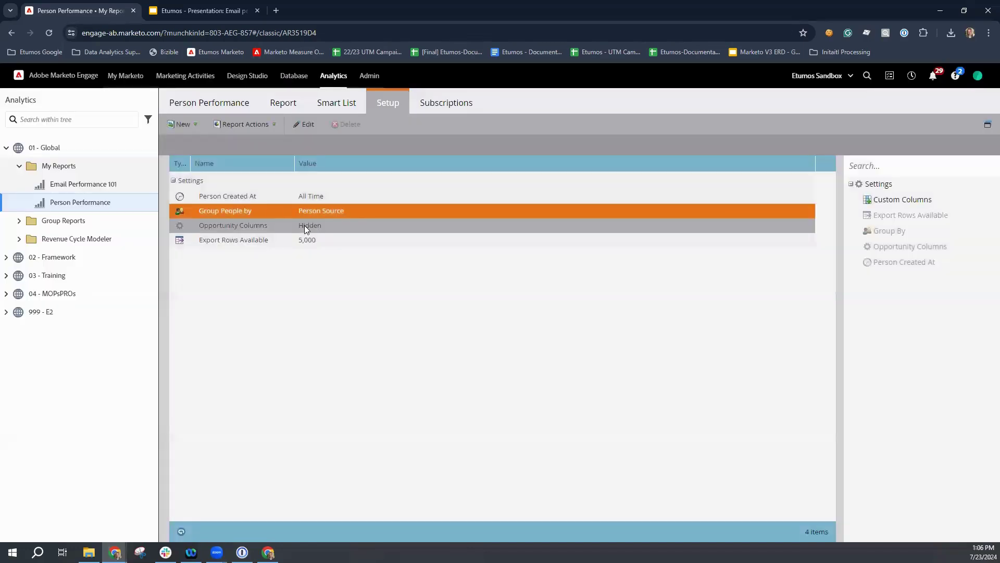
# - Leave the Opportunity Columns setting Hidden without changes
pyautogui.click(305, 225)
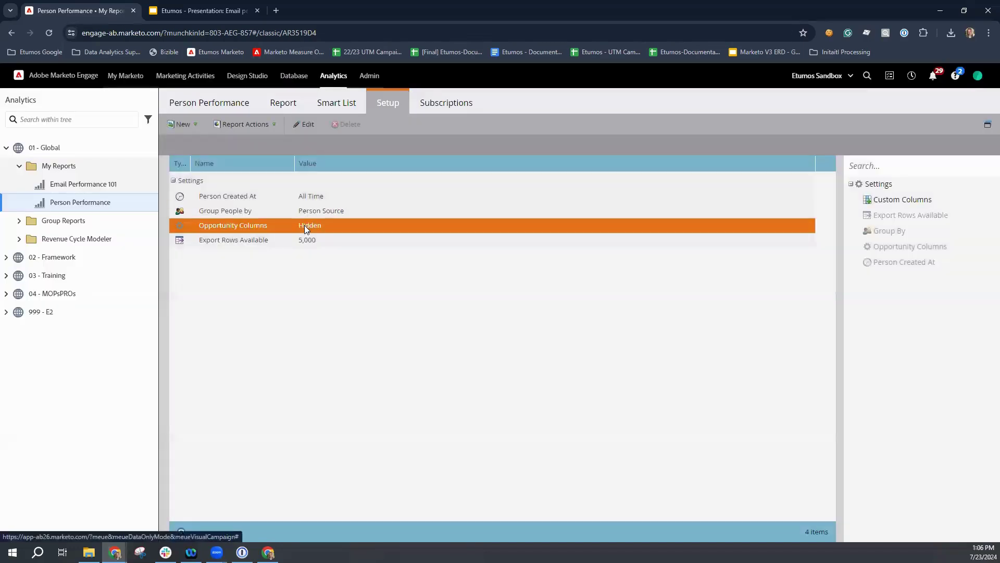
pyautogui.doubleClick(304, 225)
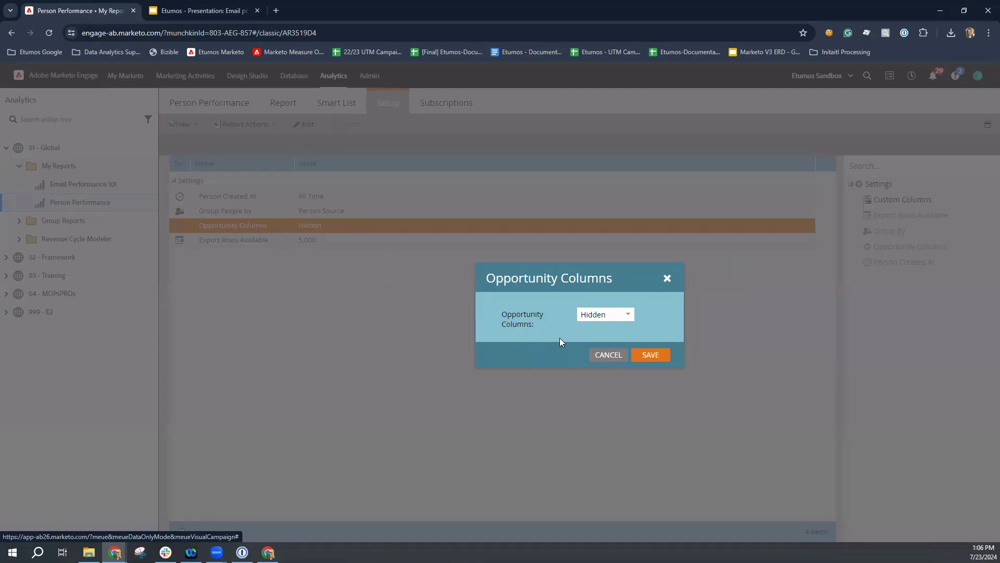
pyautogui.click(609, 355)
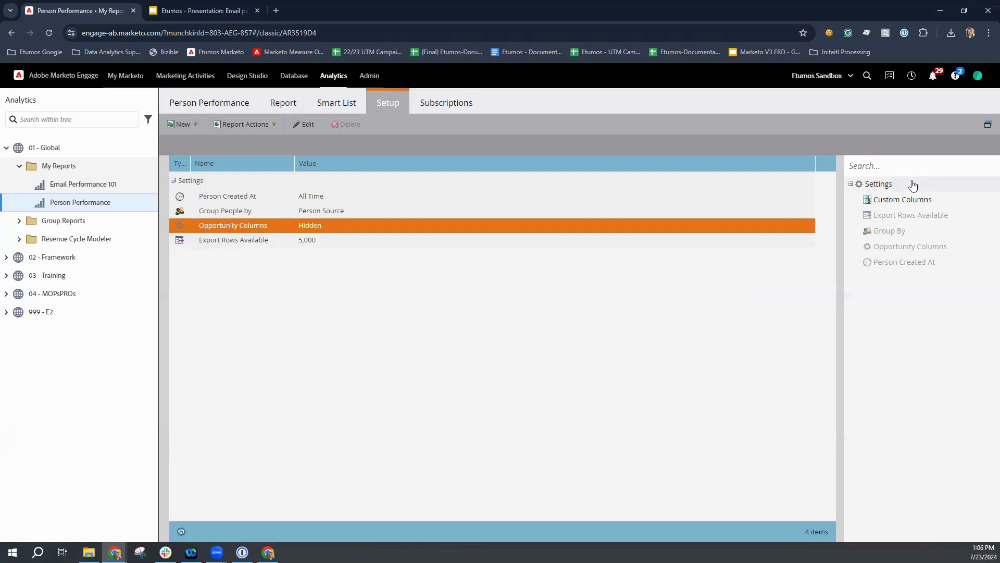
# - Leave custom columns unchanged and view the report's empty Smart List
pyautogui.moveTo(875, 199); pyautogui.dragTo(437, 296)
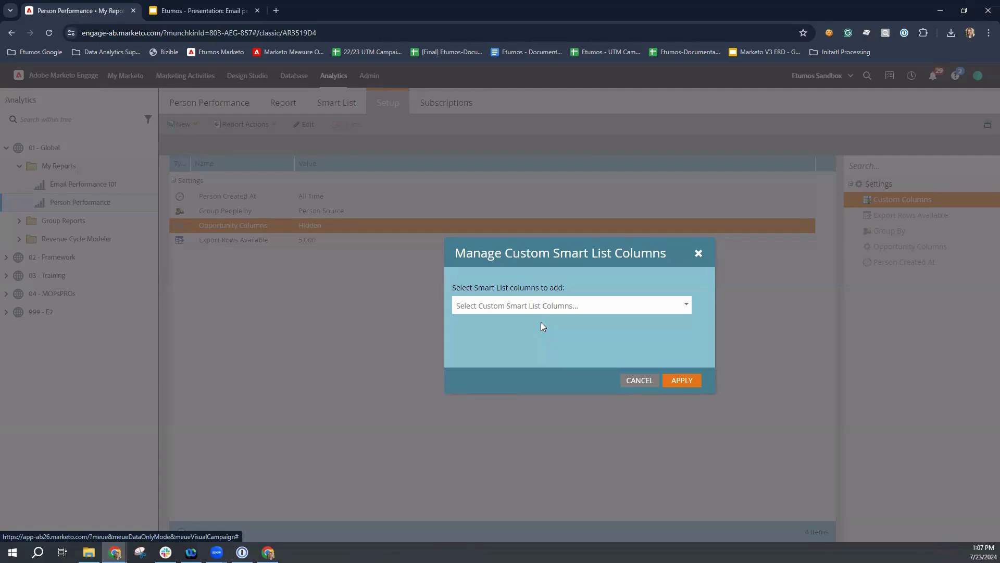
pyautogui.click(351, 98)
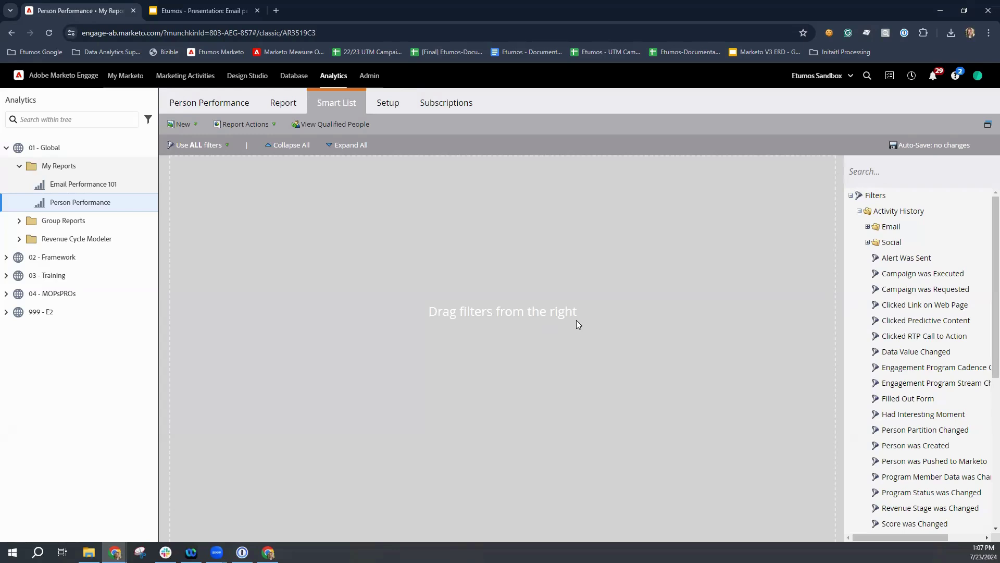
# - View the report table of Total People for 18 Person Sources, totalling 12,549
pyautogui.click(267, 102)
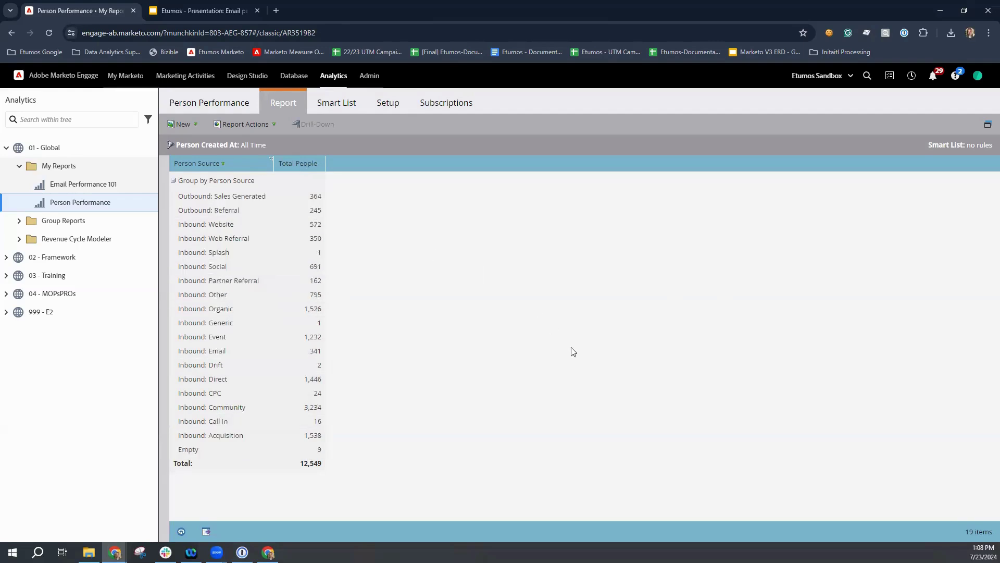
# - Sort Total People descending so Inbound: Community (3,234) leads
pyautogui.rightClick(283, 163)
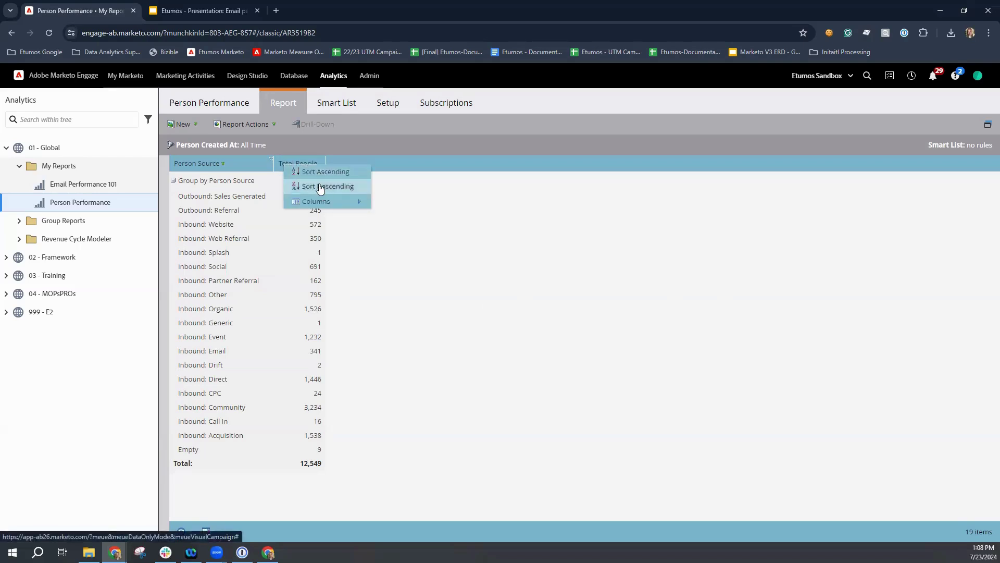
pyautogui.click(321, 187)
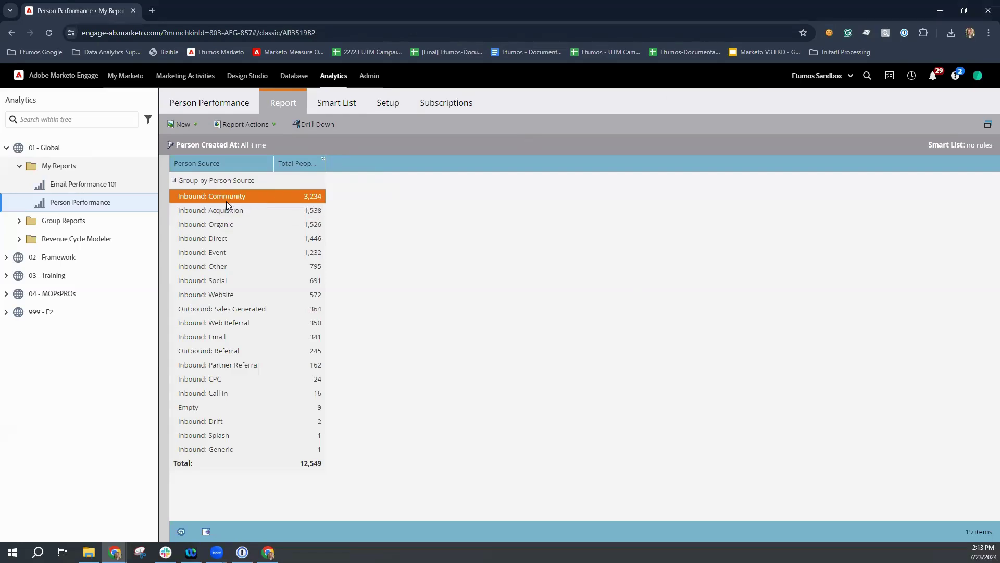
# - Drill into Inbound: Community grouped by Acquisition Date in Quarters
pyautogui.click(317, 126)
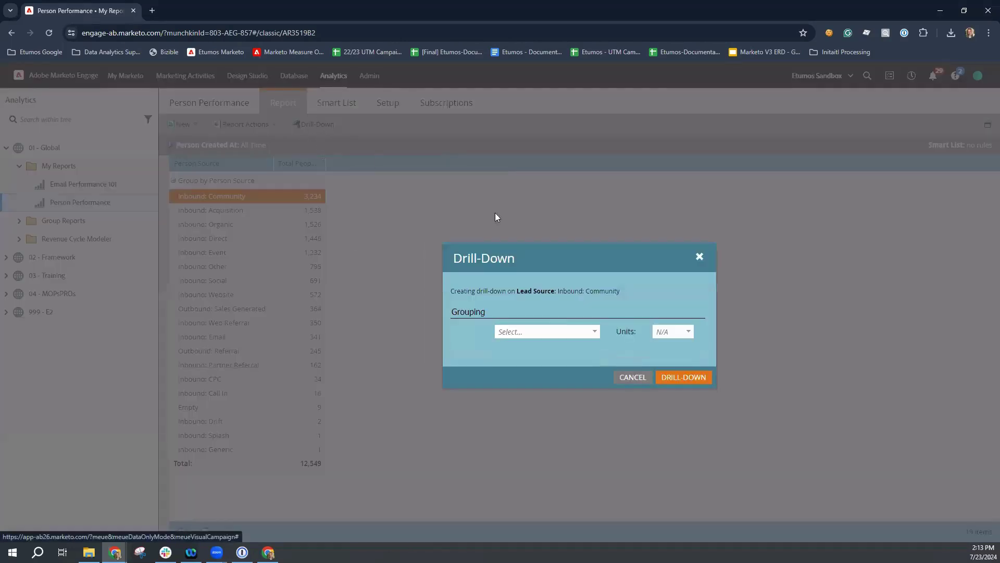
pyautogui.click(594, 334)
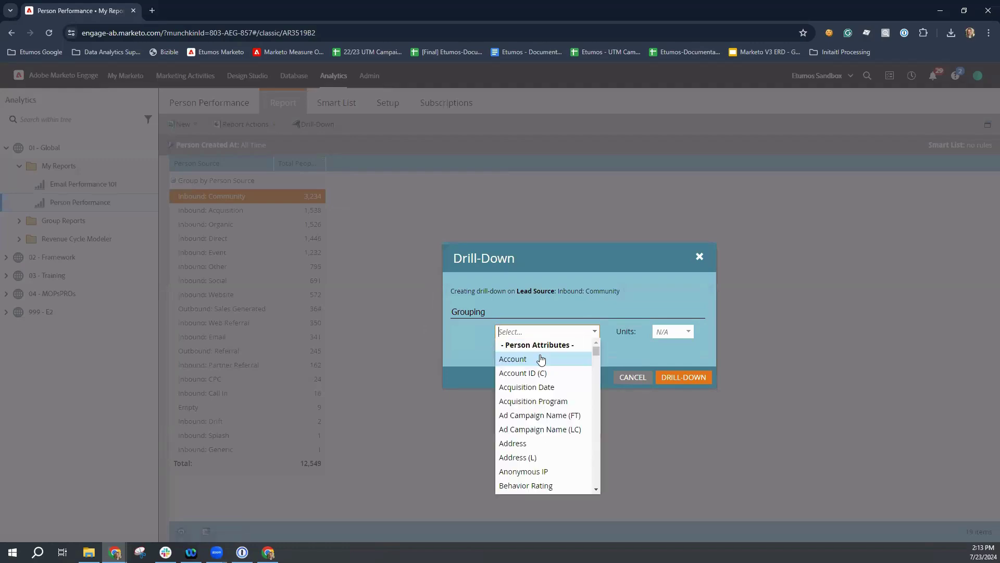
pyautogui.click(541, 388)
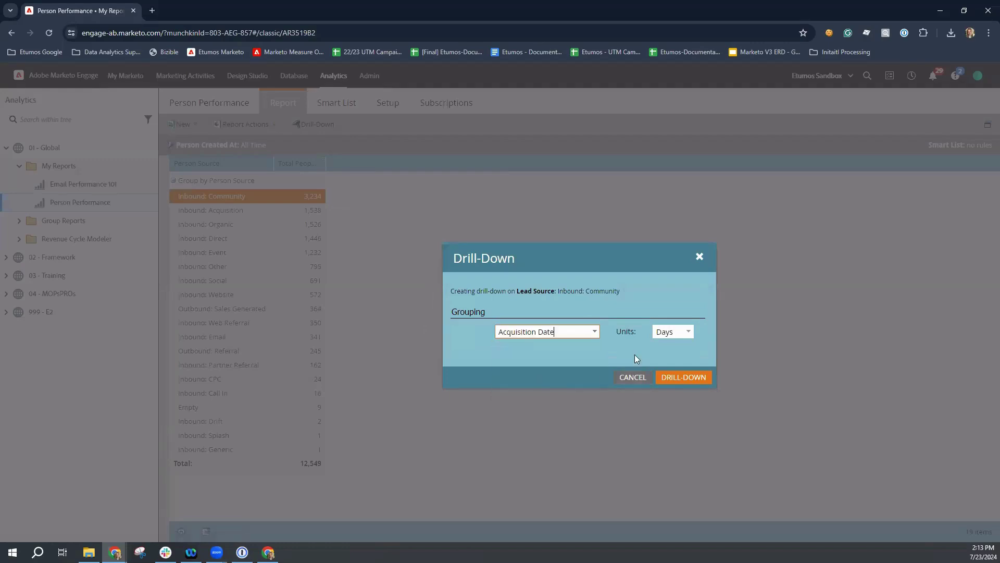
pyautogui.click(688, 332)
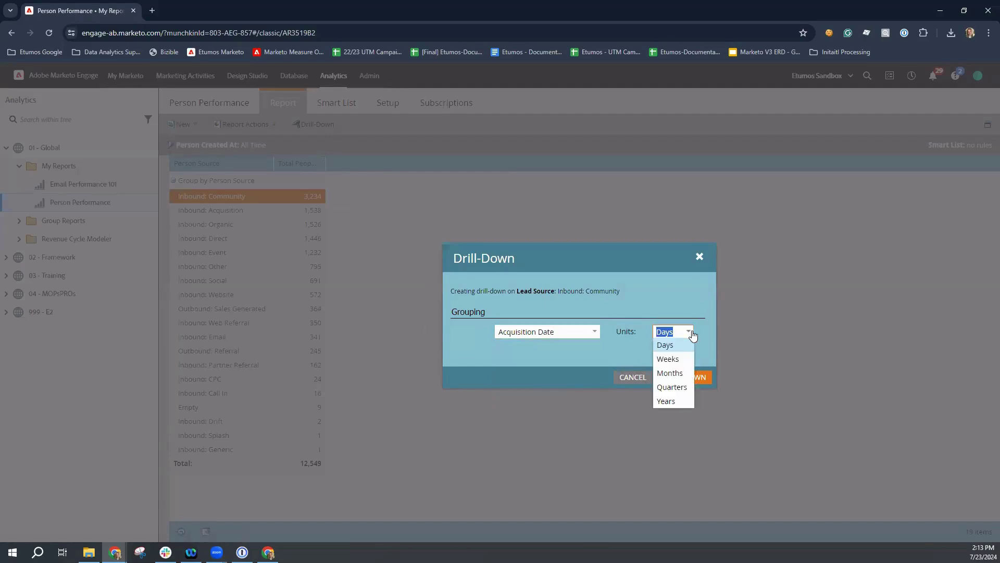
pyautogui.click(680, 387)
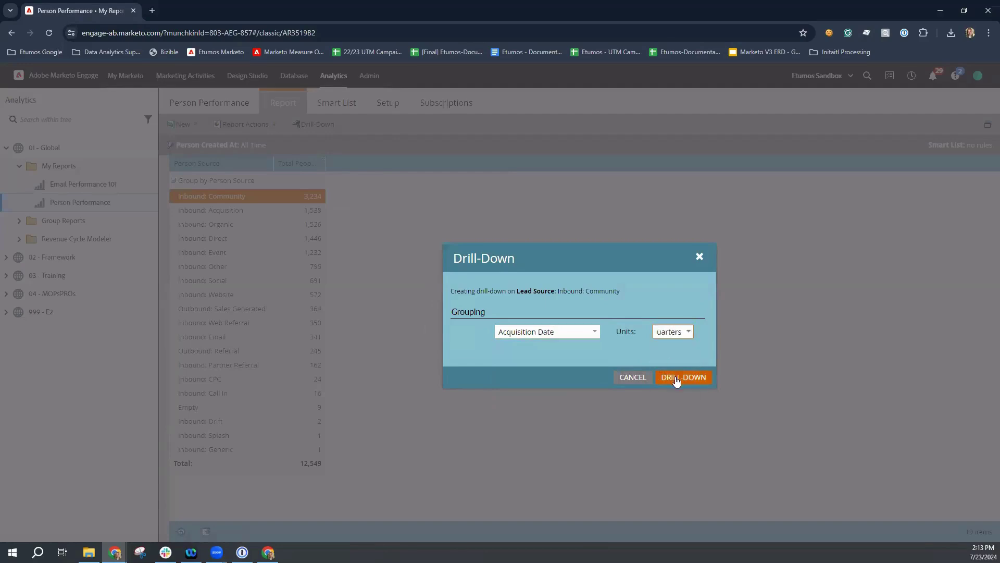
pyautogui.click(676, 378)
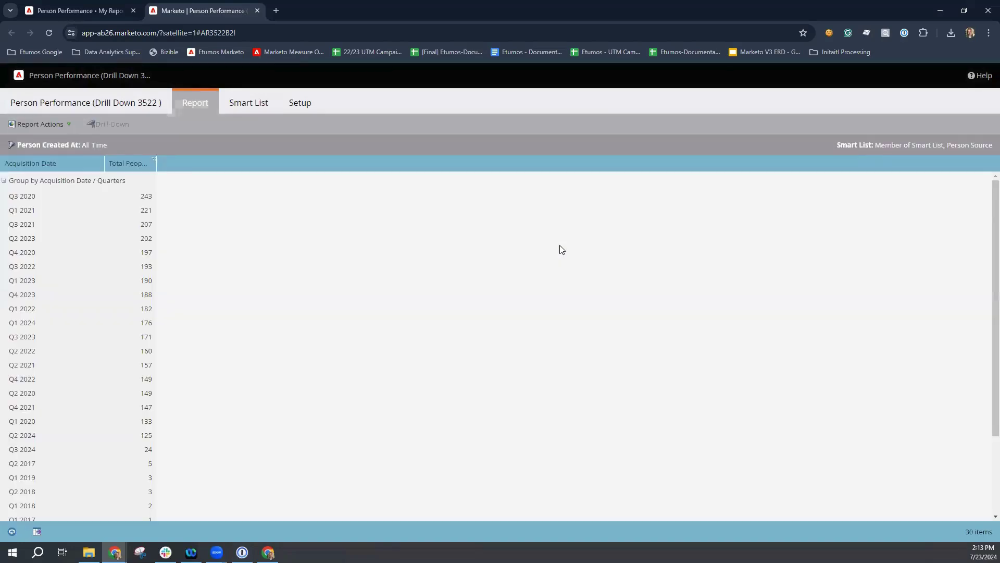
pyautogui.scroll(-2, 104, 344)
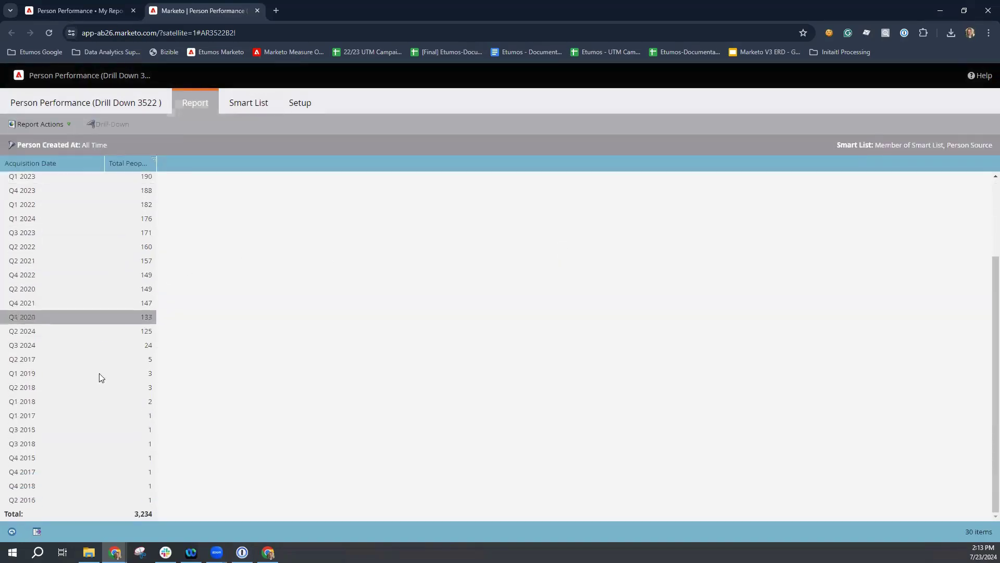
pyautogui.scroll(2, 104, 426)
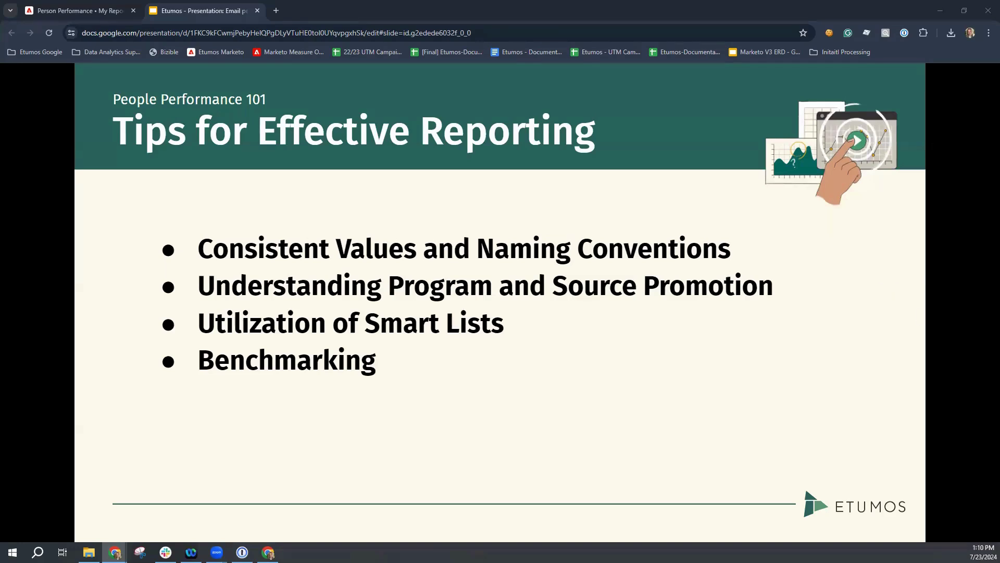
# - Advance to the final Etumos slide with the presenter-and-chart illustration
pyautogui.press('Right')
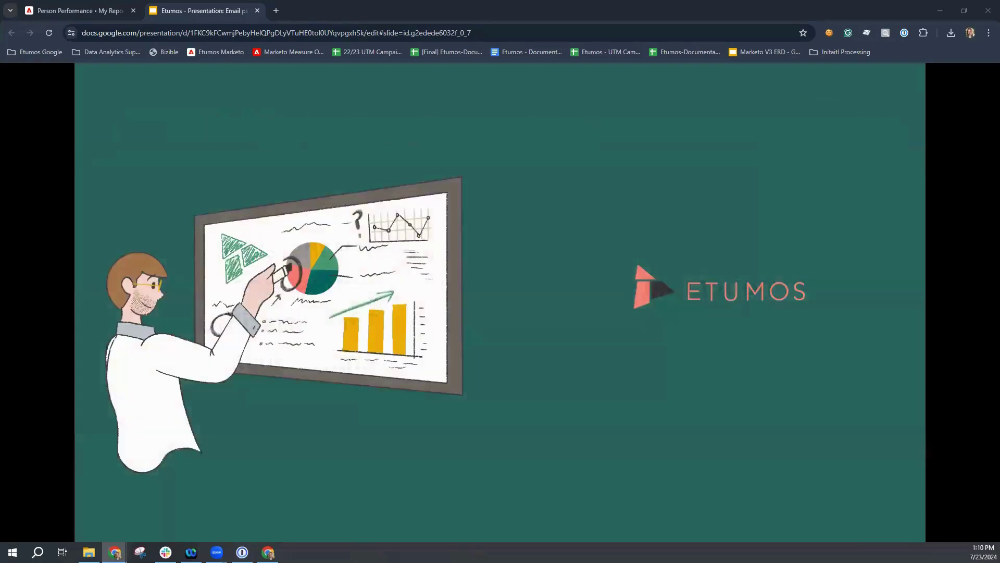